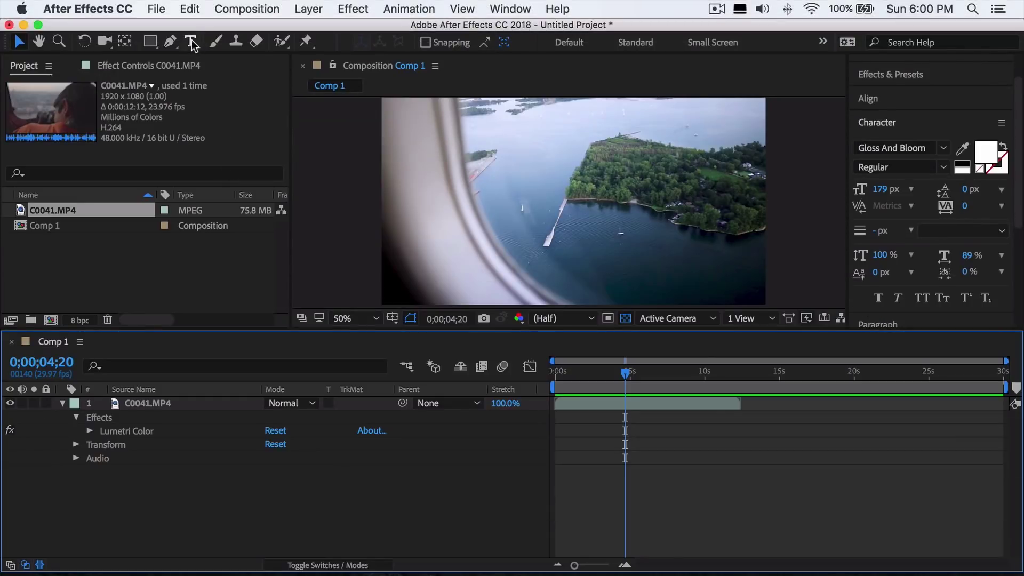
Add a text layer over the footage containing the creator's full name
left_click(191, 42)
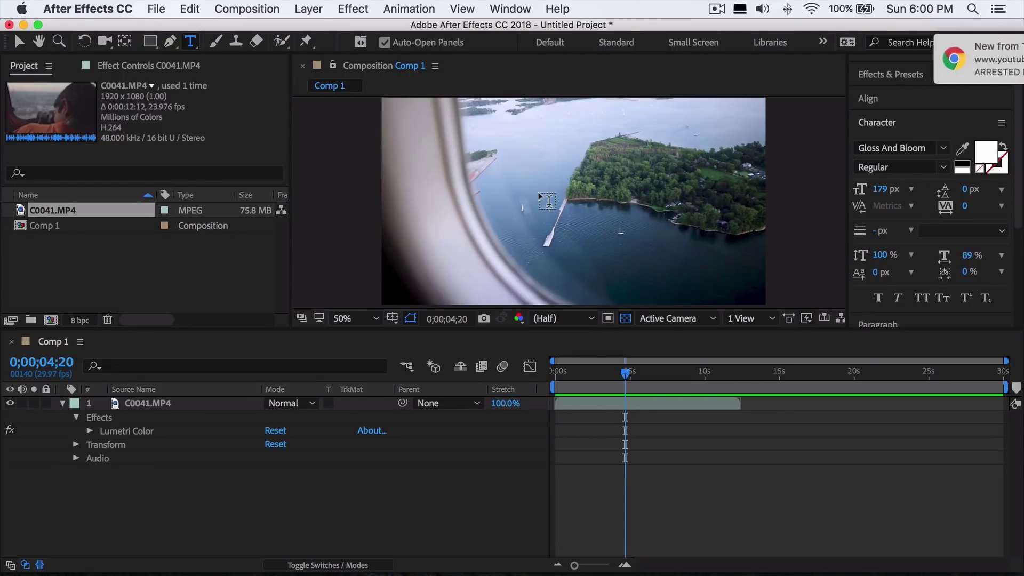
left_click(522, 201)
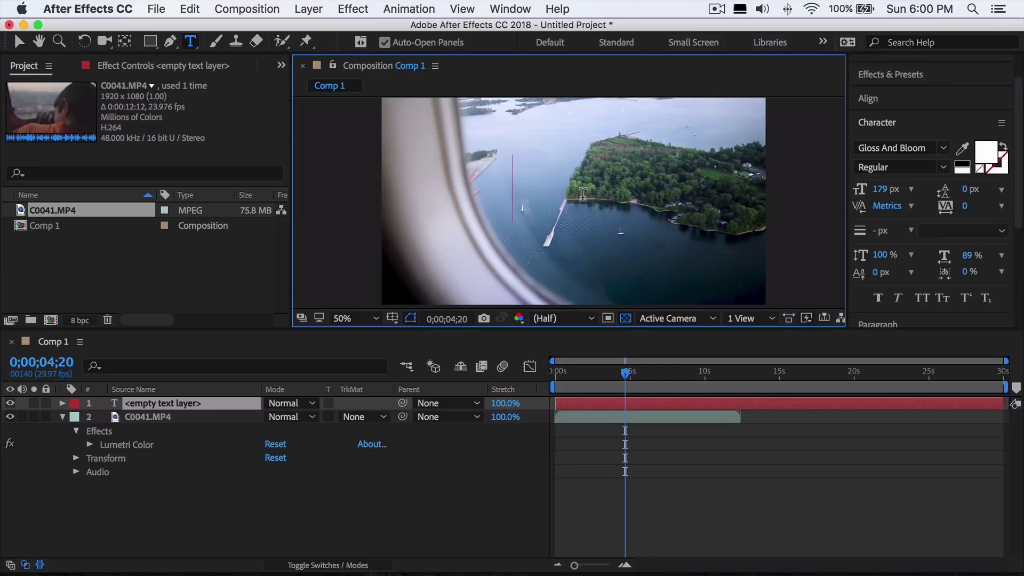
type("Steven Van")
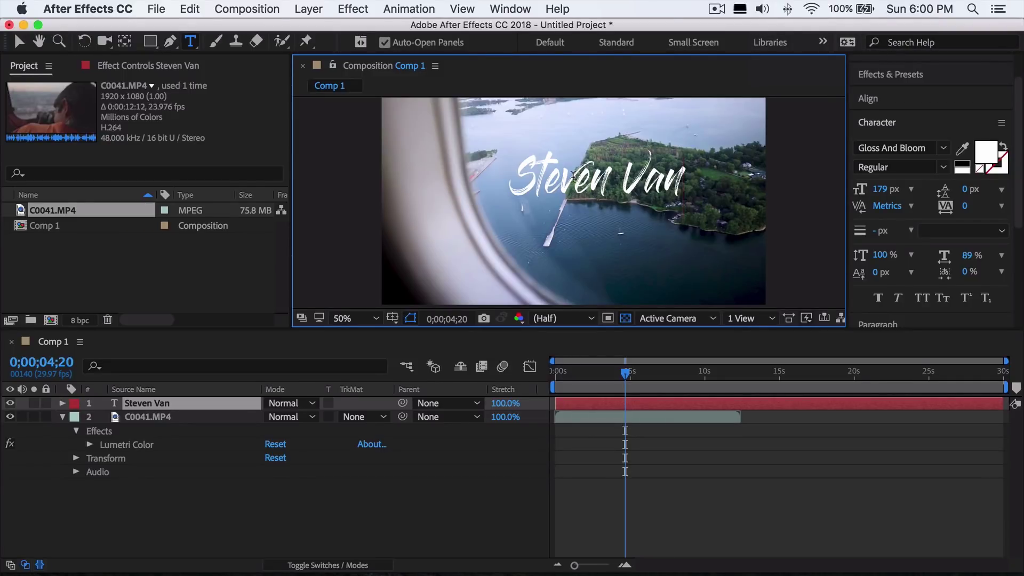
Center the name text layer horizontally and vertically in the composition
left_click(877, 99)
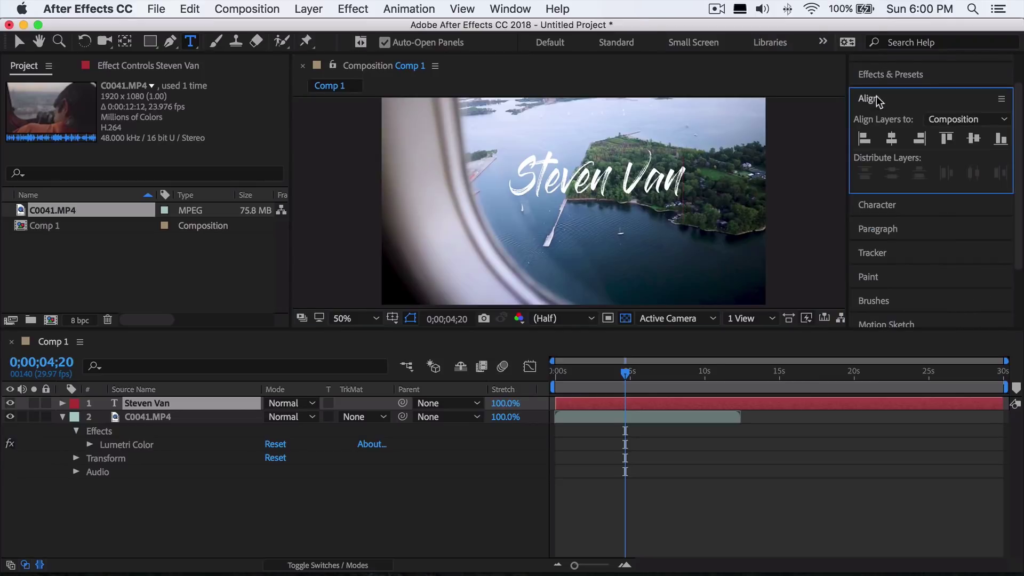
left_click(891, 140)
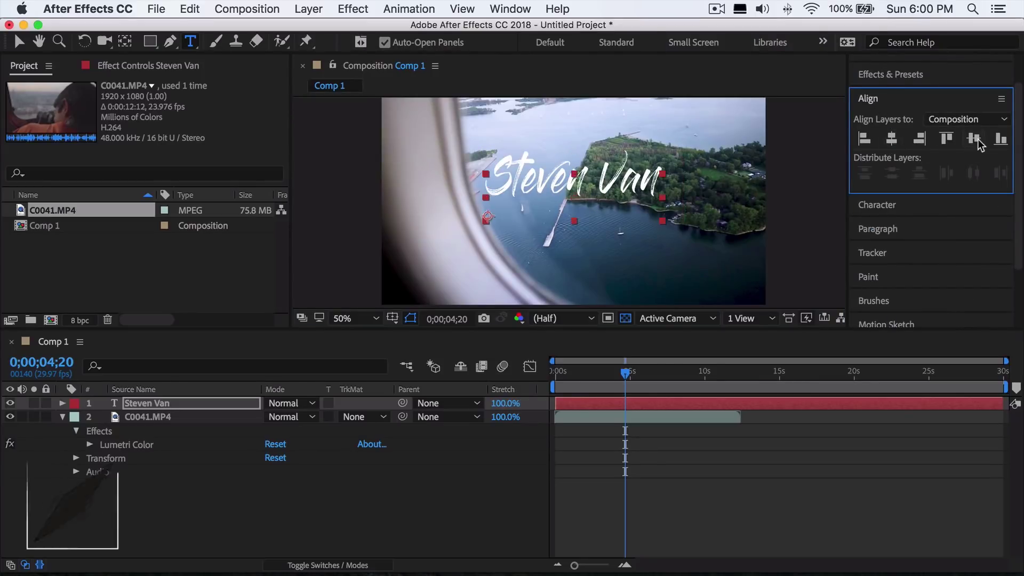
left_click(976, 142)
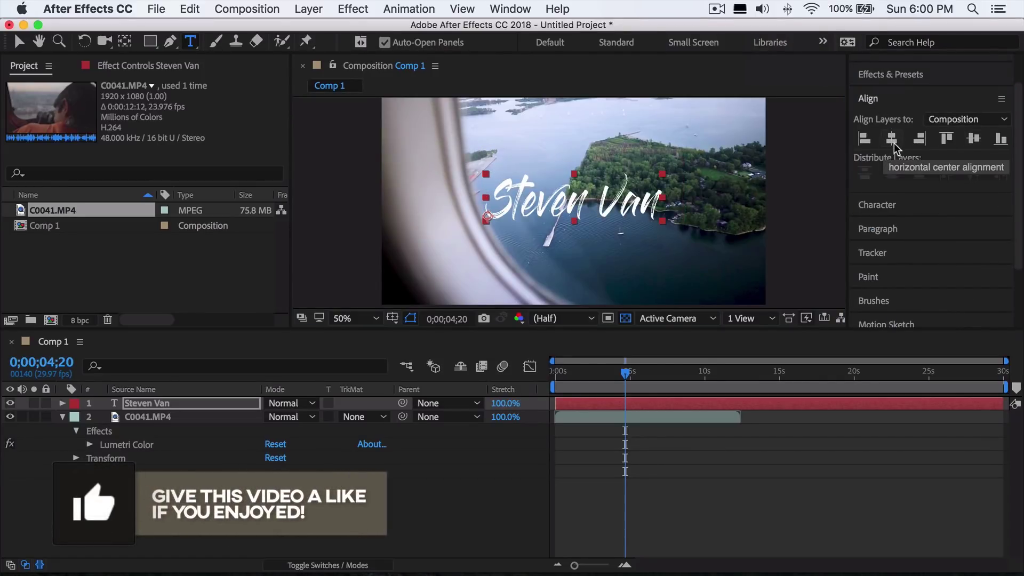
left_click(975, 141)
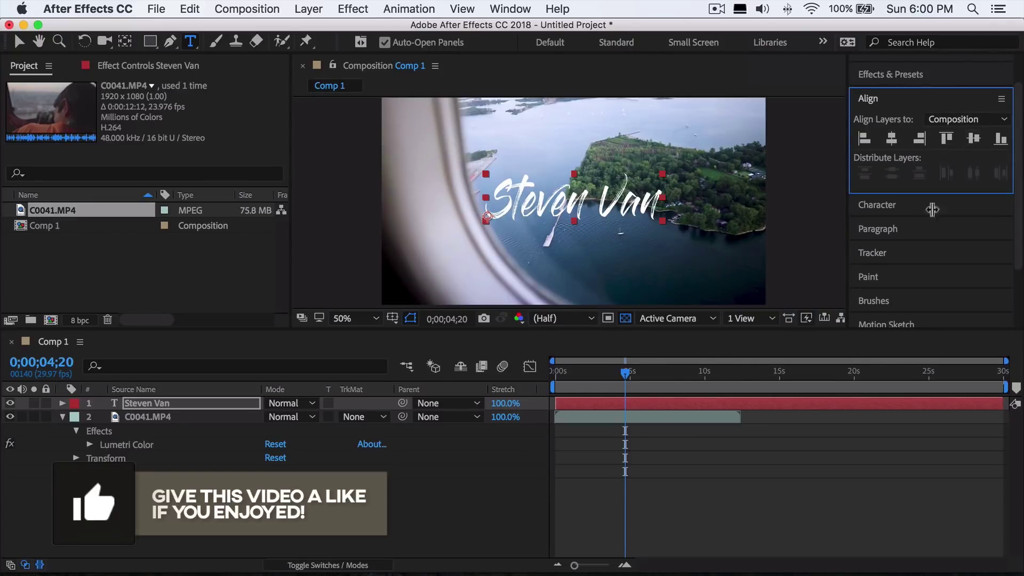
left_click(868, 99)
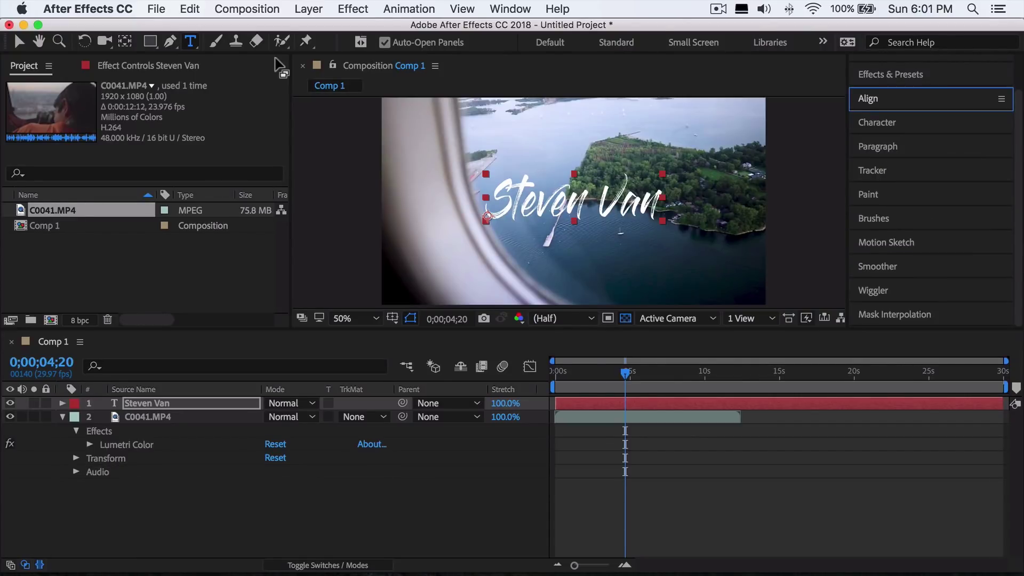
Trace the first letter of the name's first word with a Pen tool mask path on the text layer, following its writing direction
left_click(170, 41)
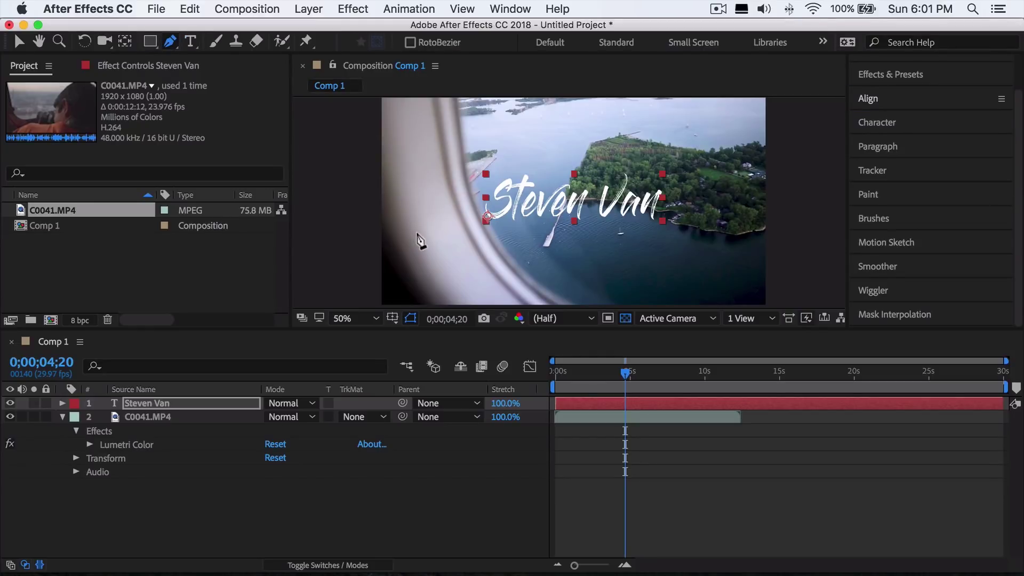
scroll(500, 209, "up", 2)
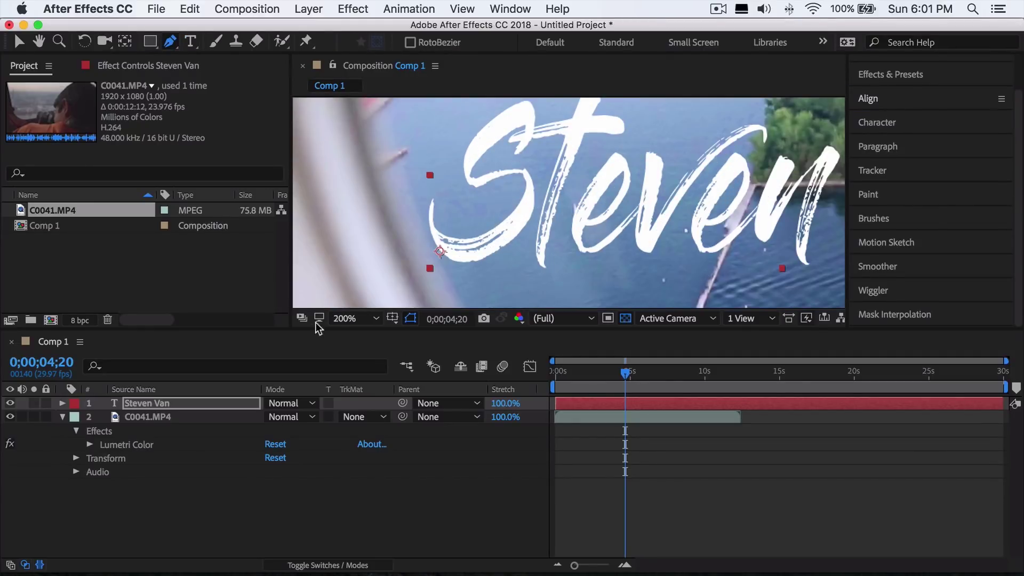
left_click(344, 318)
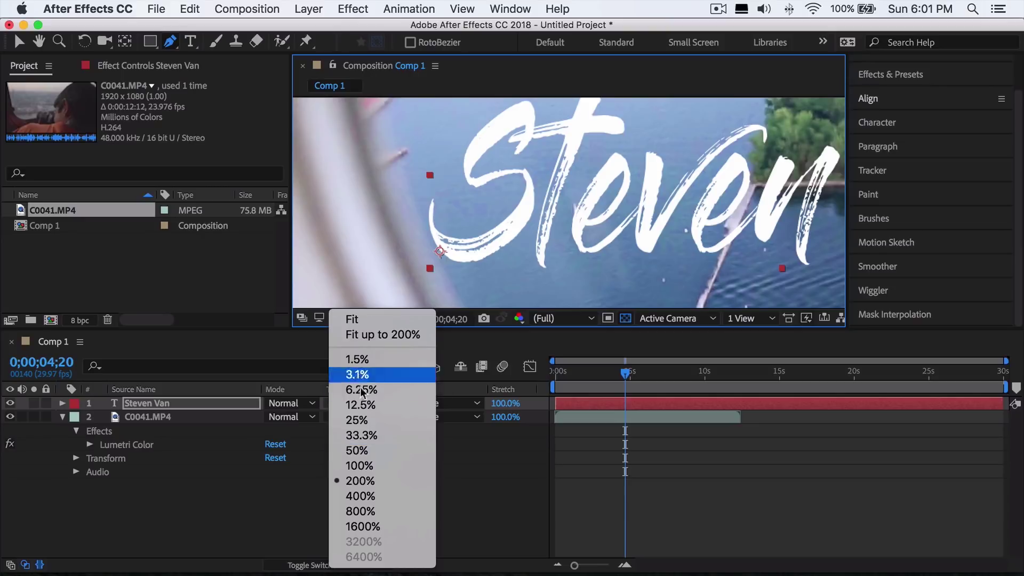
left_click(302, 347)
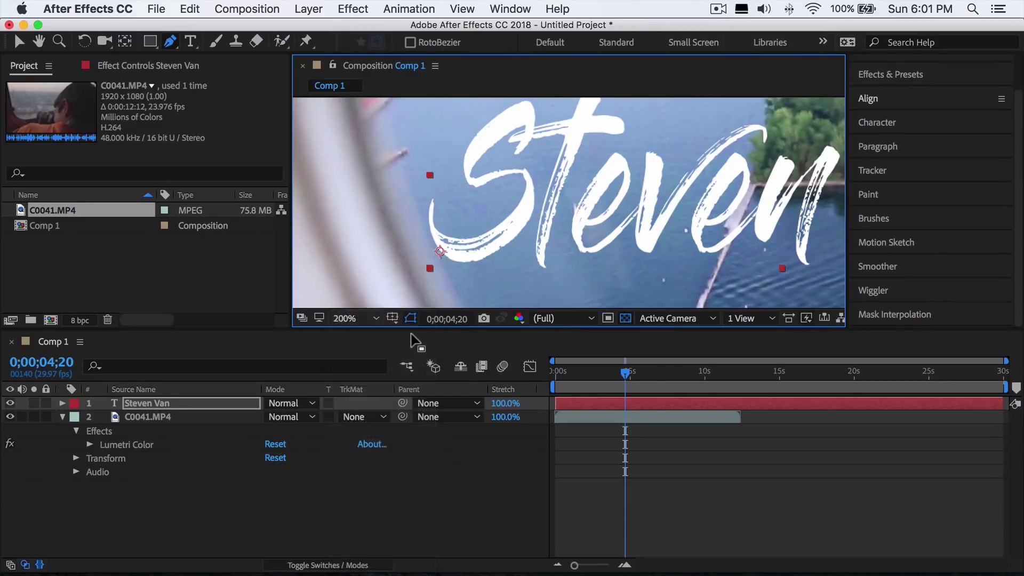
scroll(512, 272, "down", 2)
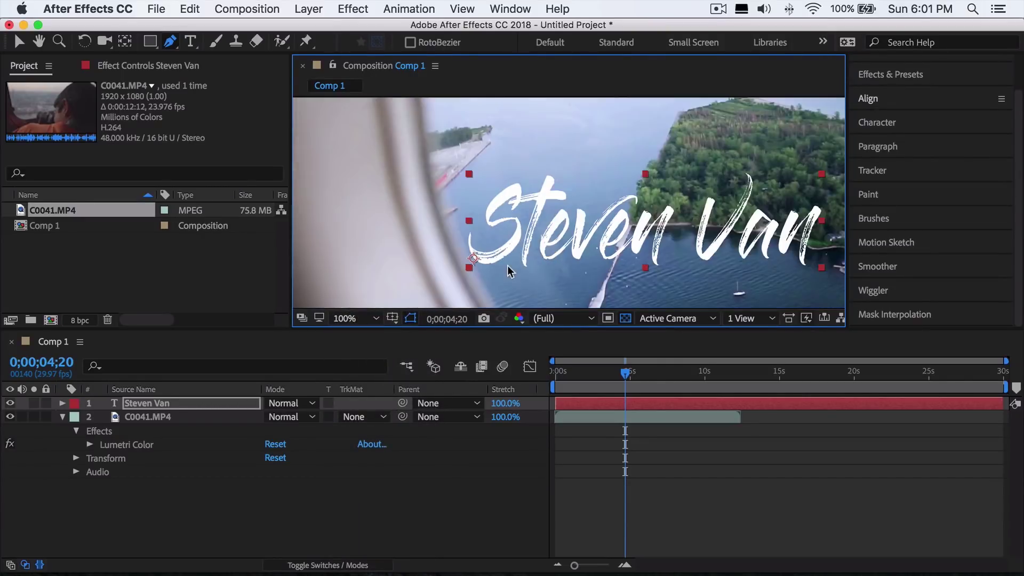
scroll(525, 270, "up", 2)
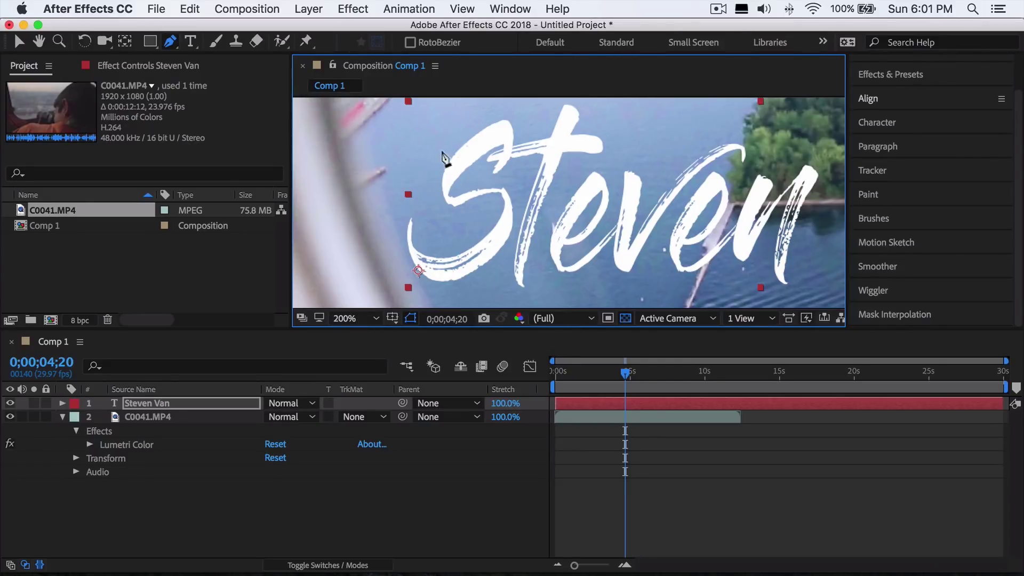
left_click(504, 158)
left_click(510, 127)
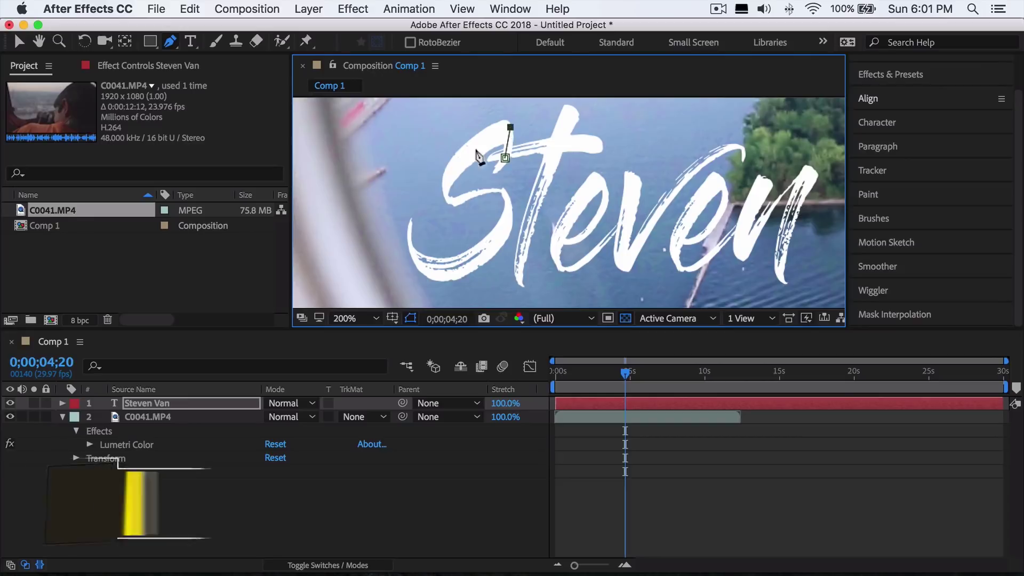
left_click(438, 169)
left_click(440, 204)
left_click(497, 194)
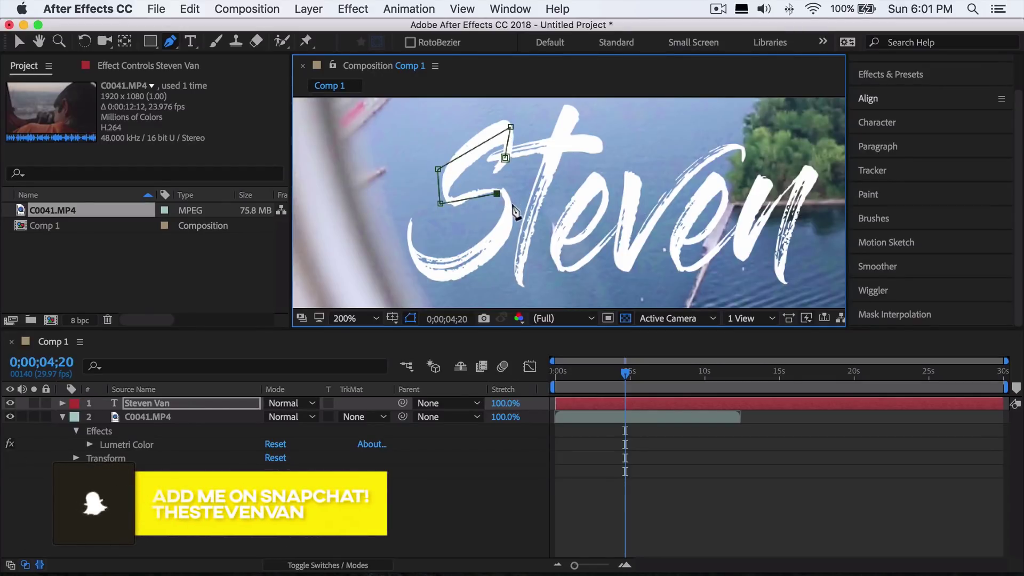
left_click(513, 203)
left_click(476, 261)
left_click(445, 274)
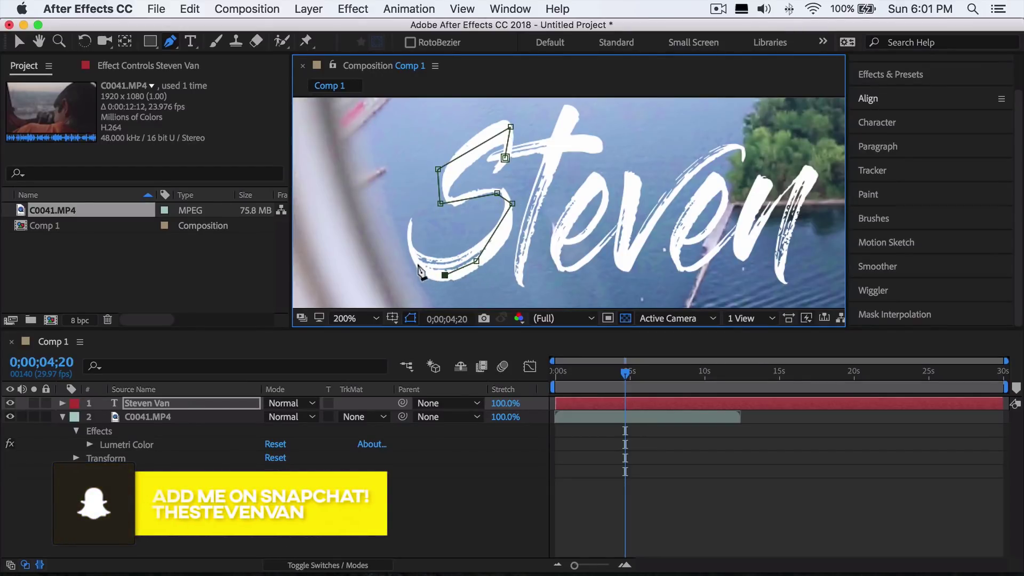
left_click(418, 263)
left_click(412, 215)
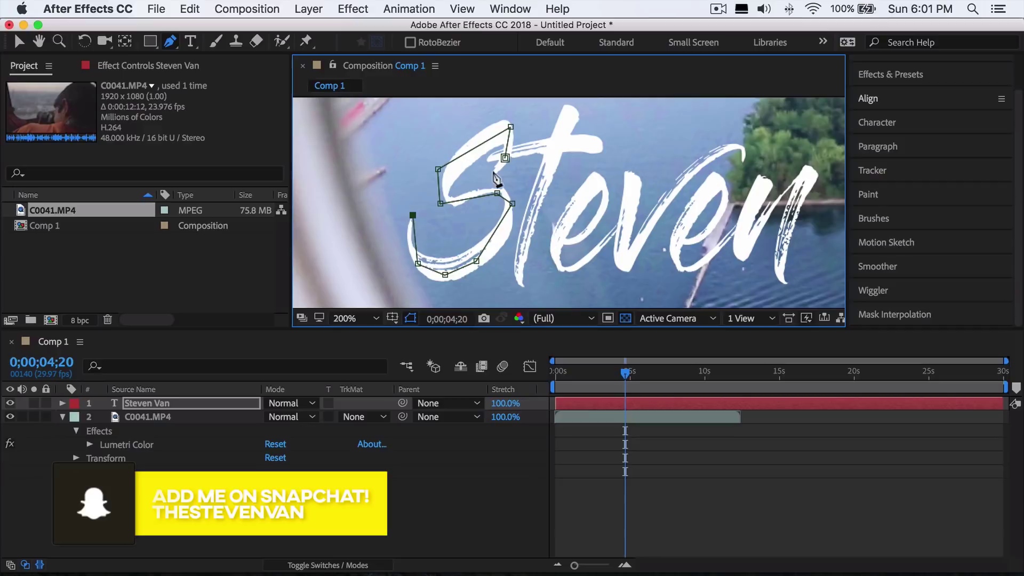
Continue the mask path over the second letter, covering its crossbar and its stem down to the base
left_click(525, 146)
left_click(558, 133)
left_click(581, 99)
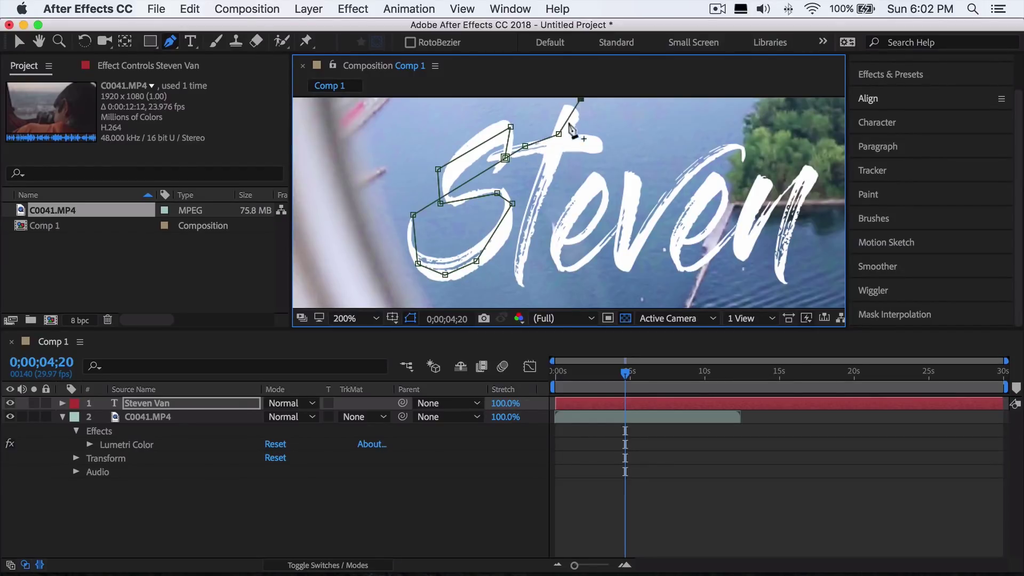
left_click(557, 149)
left_click(599, 145)
left_click(549, 168)
left_click(522, 277)
Extend the mask path around the third letter, following its inner loop and lower curve
left_click(568, 229)
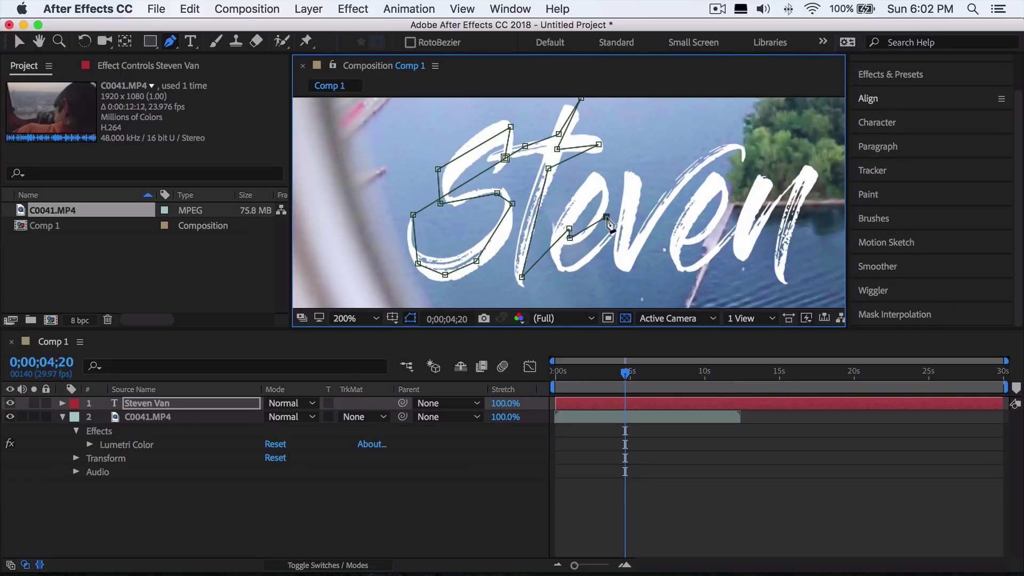
left_click(598, 166)
left_click(574, 193)
left_click(551, 219)
left_click(558, 255)
left_click(566, 269)
left_click(606, 243)
Continue the mask path through the remaining letters of the name's first word
left_click(620, 195)
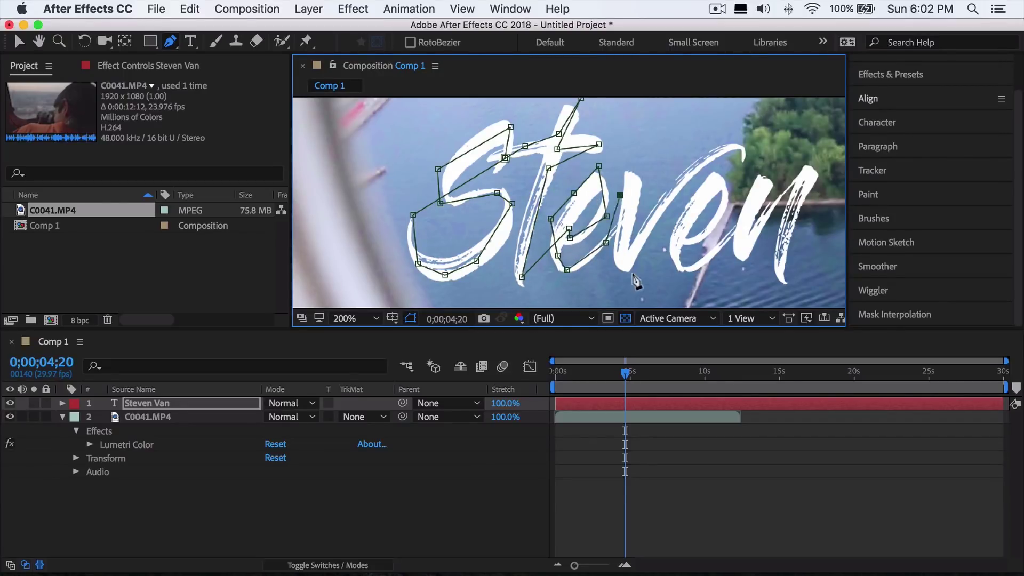
scroll(634, 280, "down", 2)
scroll(660, 218, "up", 2)
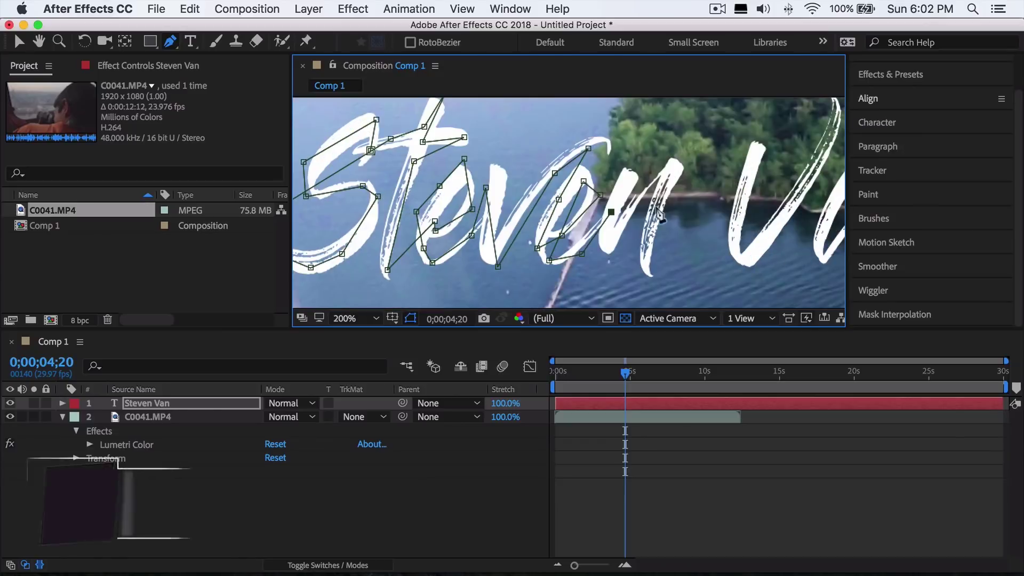
scroll(470, 251, "down", 2)
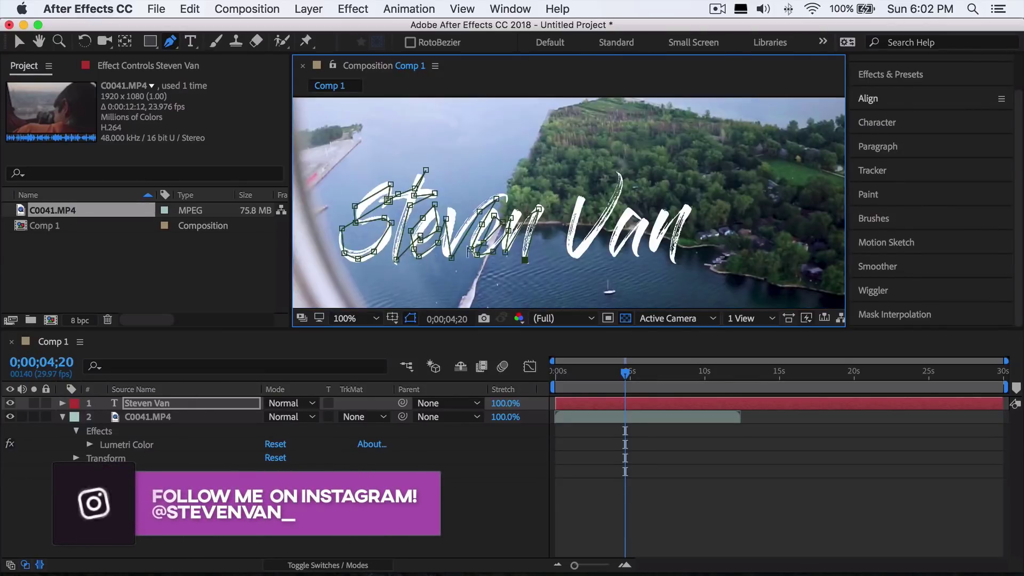
scroll(470, 250, "up", 2)
Extend the mask path down and up the two strokes of the second word's first letter
left_click(465, 161)
left_click(451, 269)
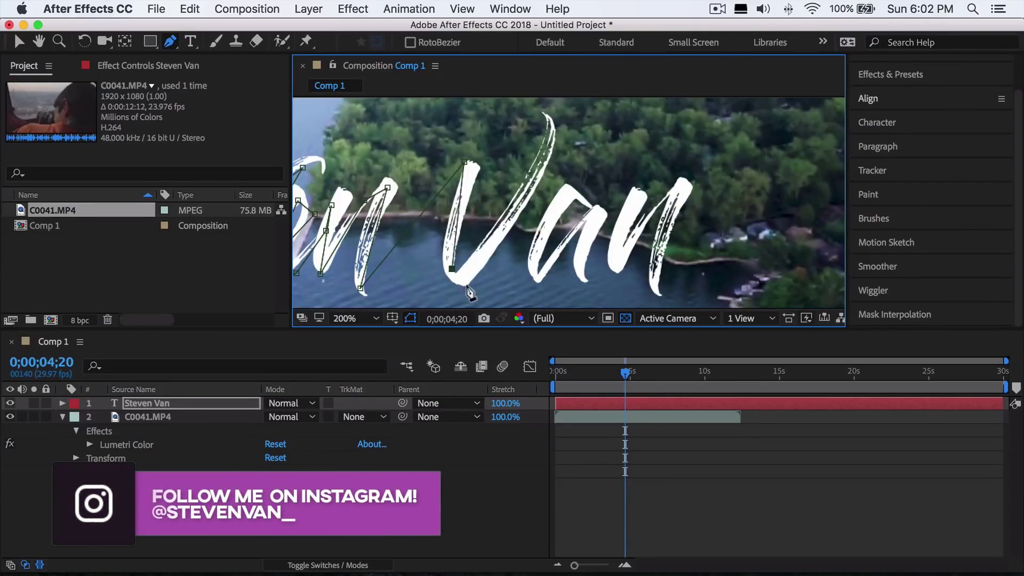
left_click(466, 284)
left_click(550, 109)
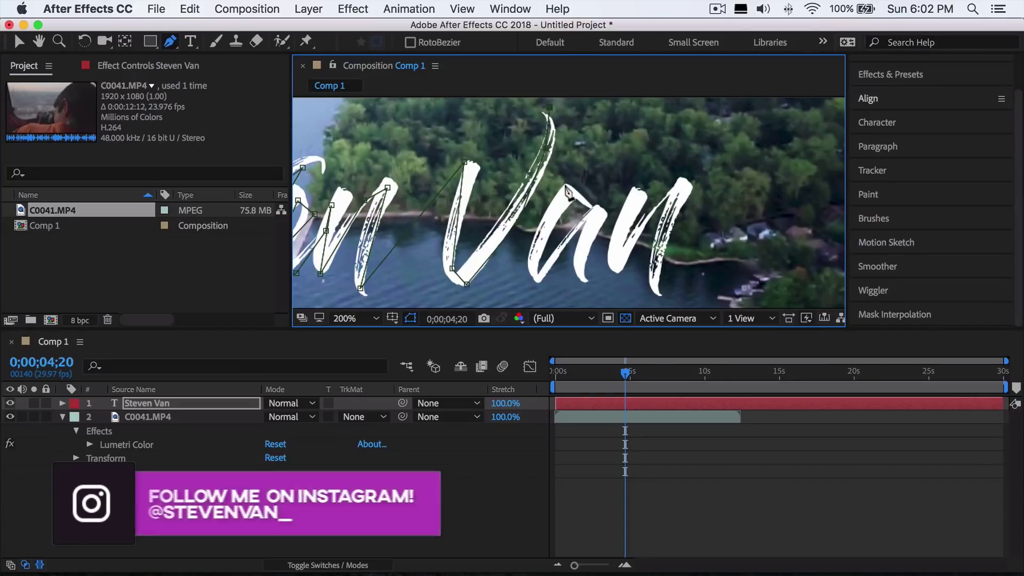
Continue the mask path around the middle letter of the second word, ending at its base
left_click(565, 184)
left_click(548, 206)
left_click(535, 267)
left_click(535, 280)
left_click(567, 241)
left_click(595, 215)
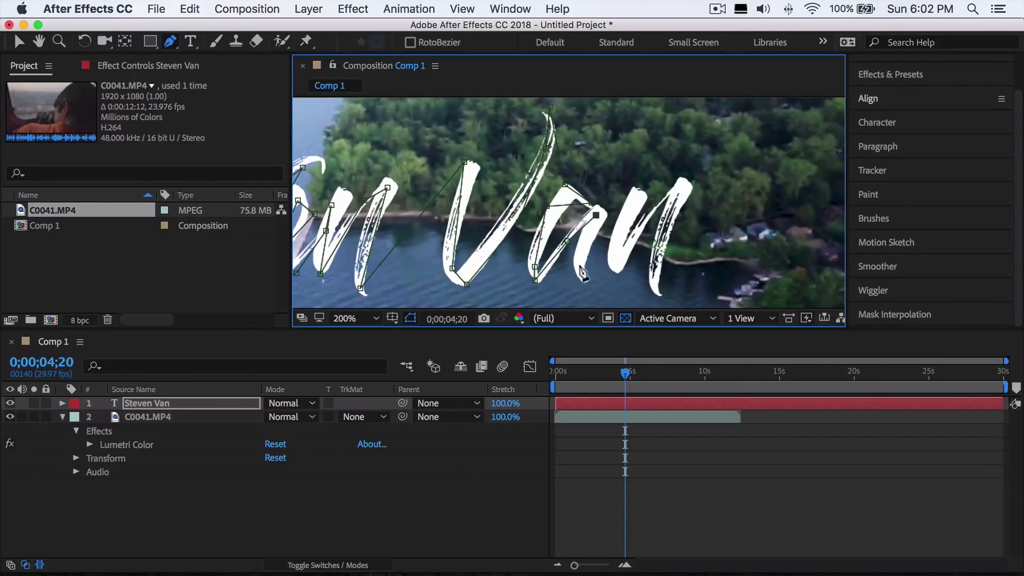
left_click(579, 265)
left_click(580, 282)
Trace the last letter of the second word to complete the mask path over the whole name
left_click(607, 278)
left_click(605, 261)
left_click(674, 190)
left_click(682, 196)
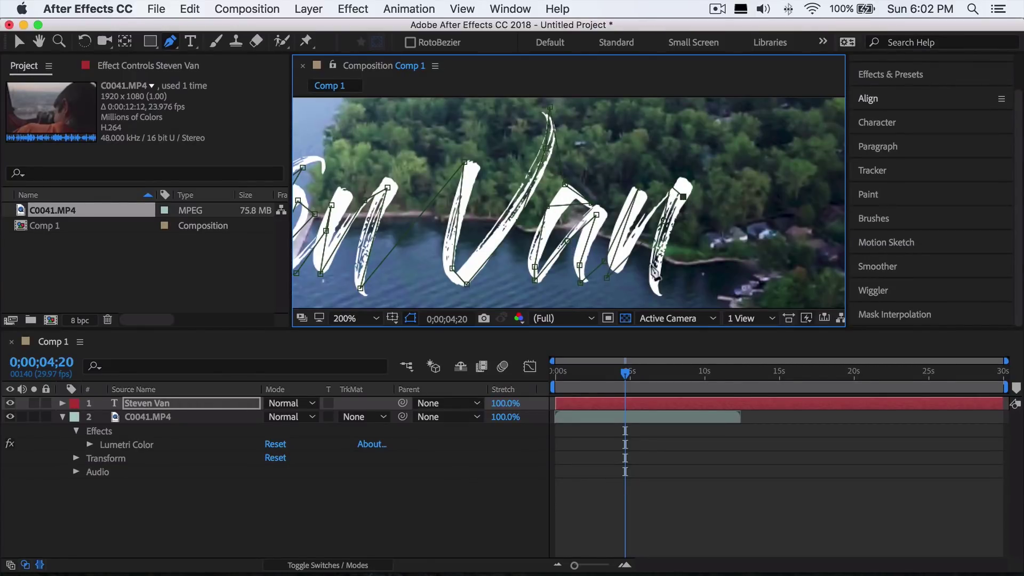
key("comma")
key("comma")
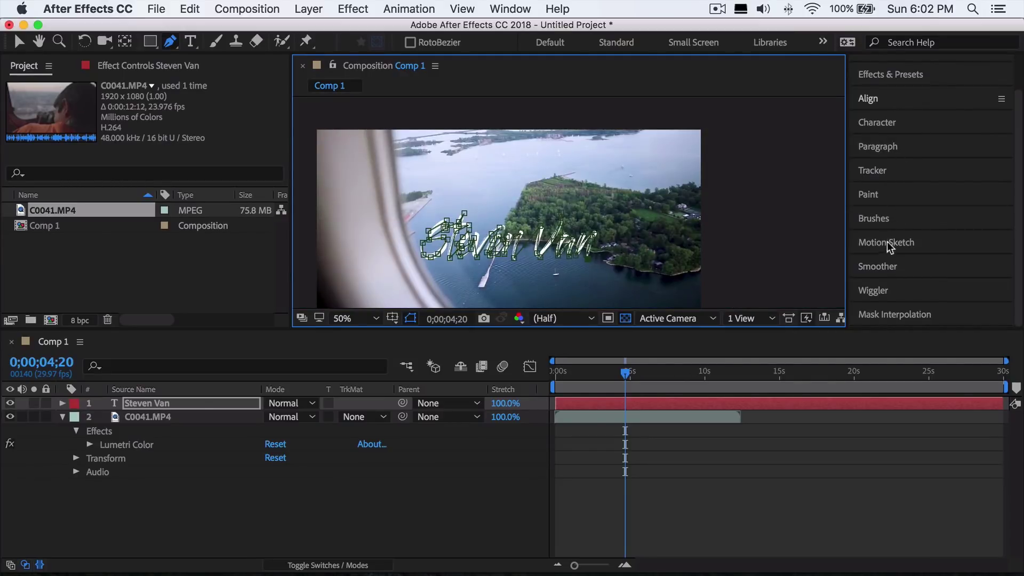
Find the Generate Stroke effect and apply it to the name text layer
key("super+5")
type("stroke")
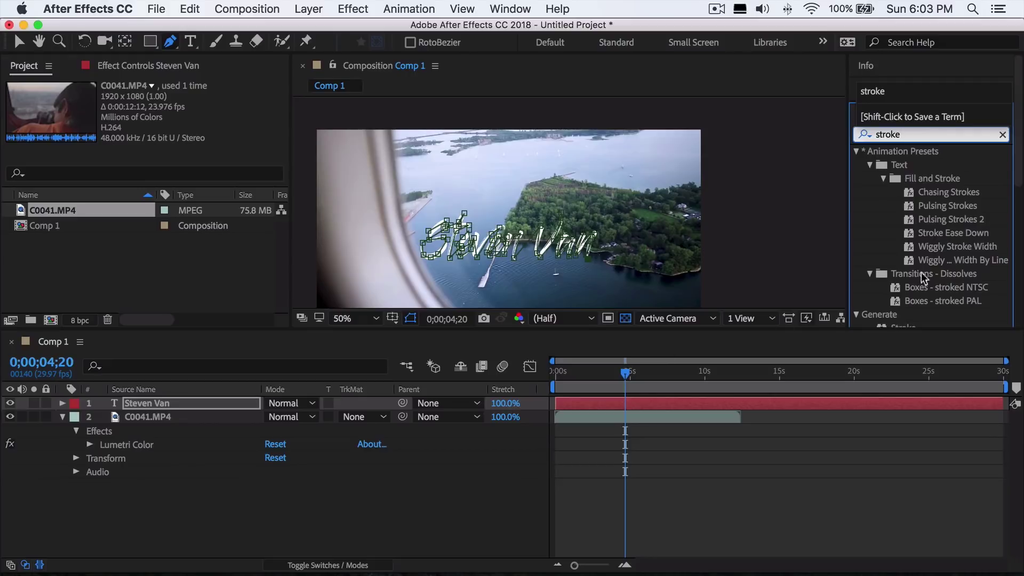
scroll(925, 228, "down", 5)
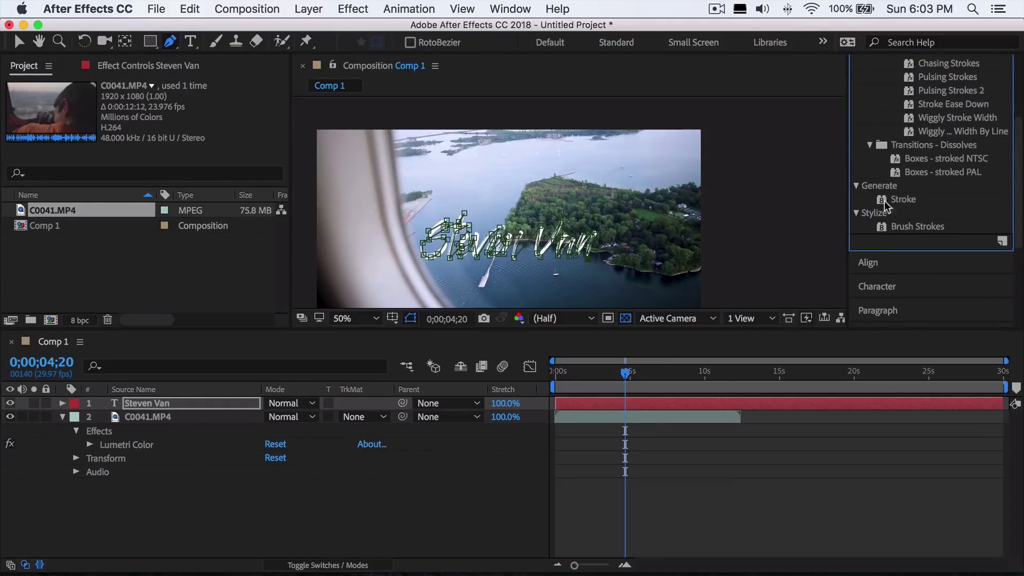
key("slash")
left_click_drag(885, 200, 552, 194)
key("v")
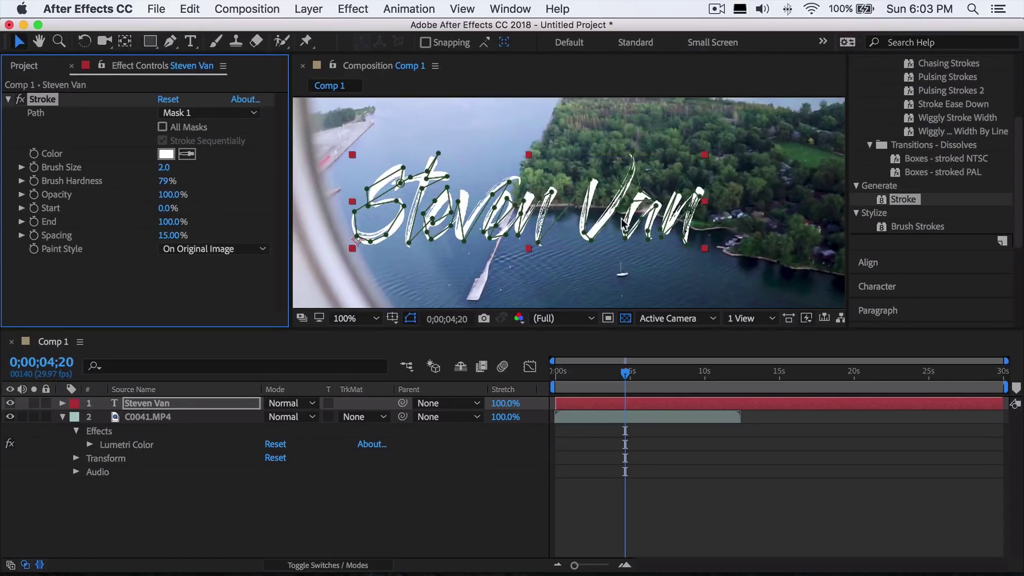
Set the Stroke effect to follow Mask 1 with brush size 20.6 and paint style Reveal Original Image
left_click(176, 112)
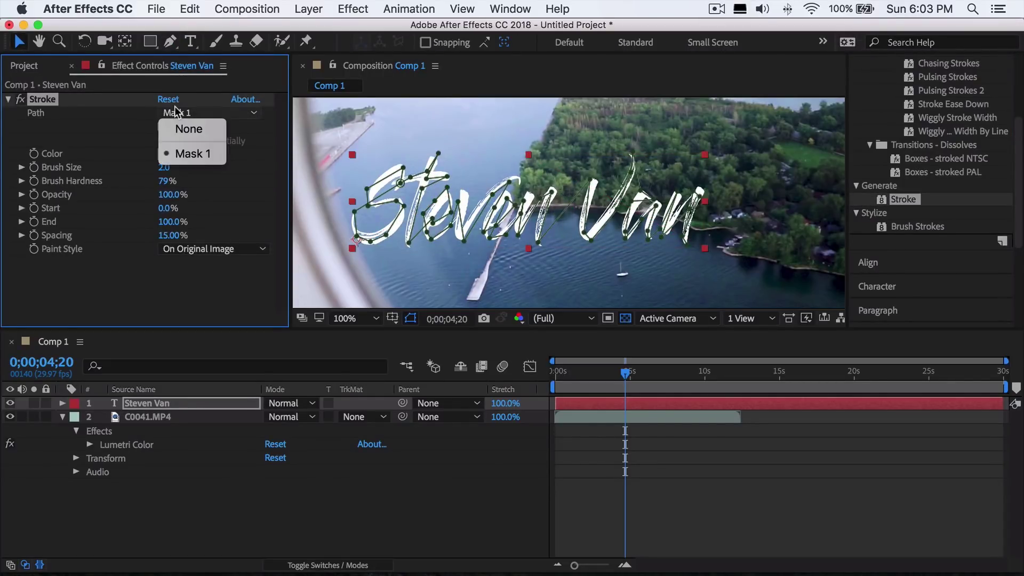
left_click(191, 159)
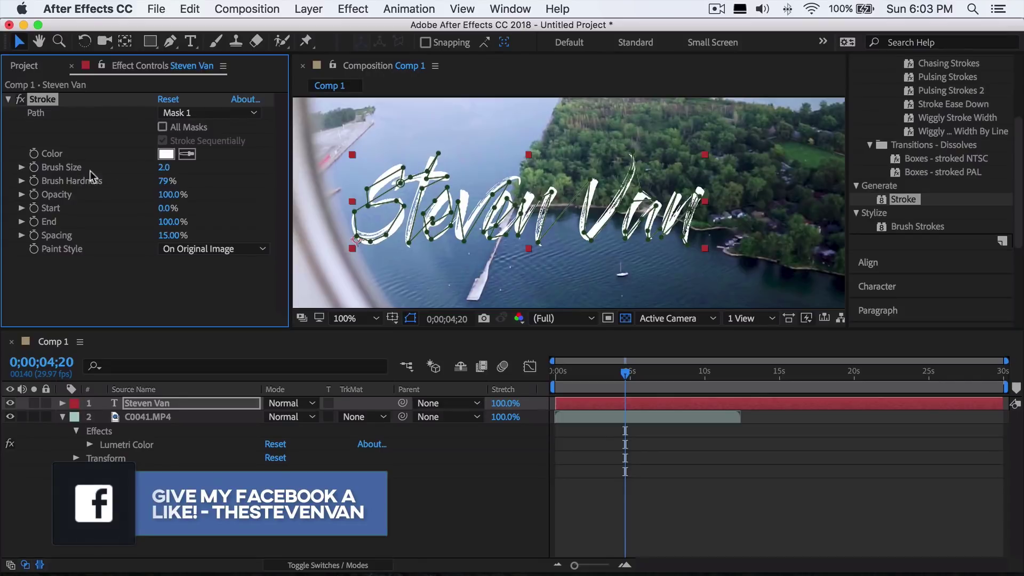
mouse_move(166, 171)
left_mouse_down()
mouse_move(150, 170)
mouse_move(311, 165)
left_mouse_up()
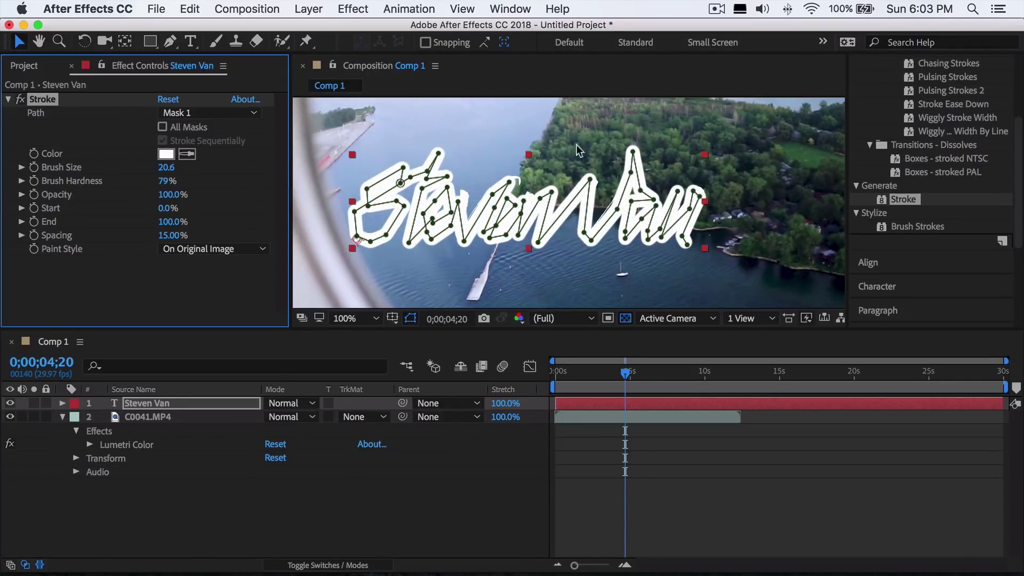
left_click(181, 251)
left_click(233, 296)
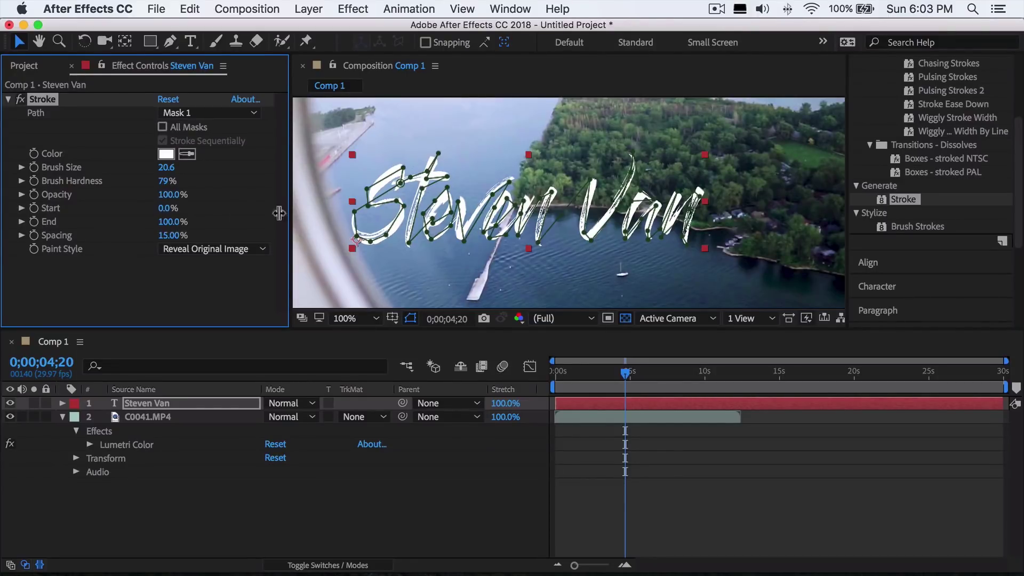
Try setting the Stroke effect's End to 0%, and undo the change
left_click_drag(166, 222, 2, 241)
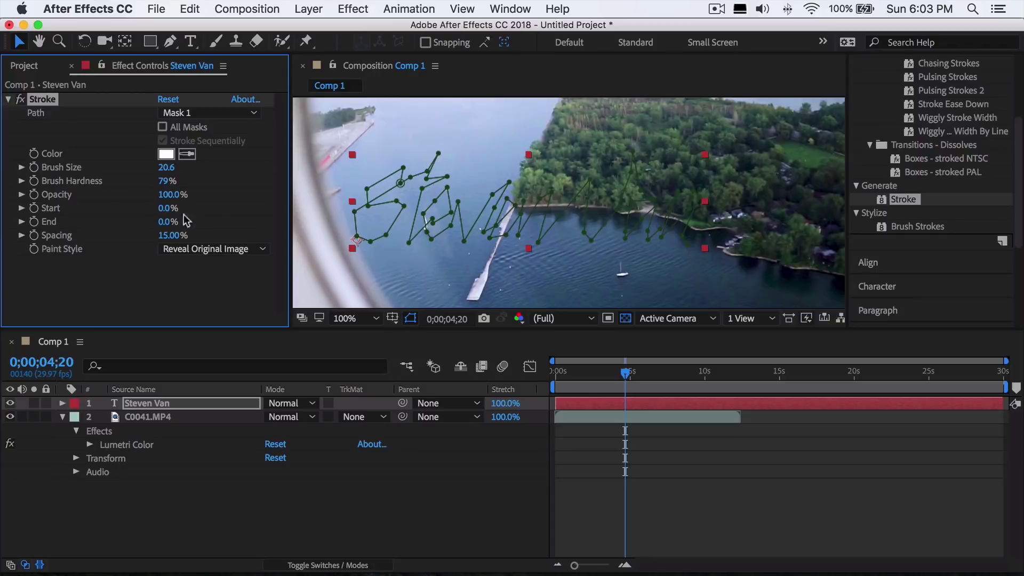
key("super+z")
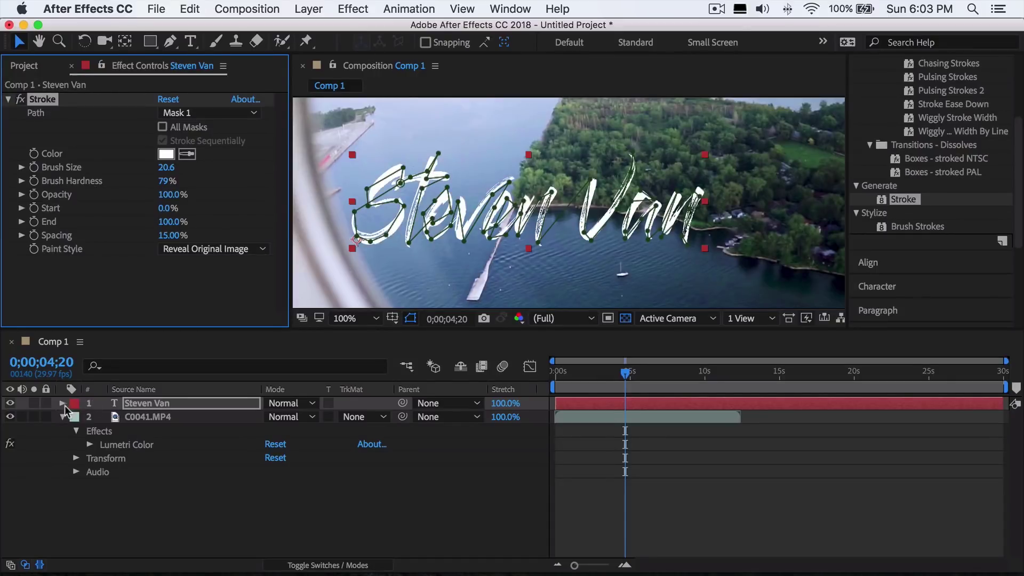
Expand the name text layer's Stroke effect in the timeline and select its End property
left_click(63, 404)
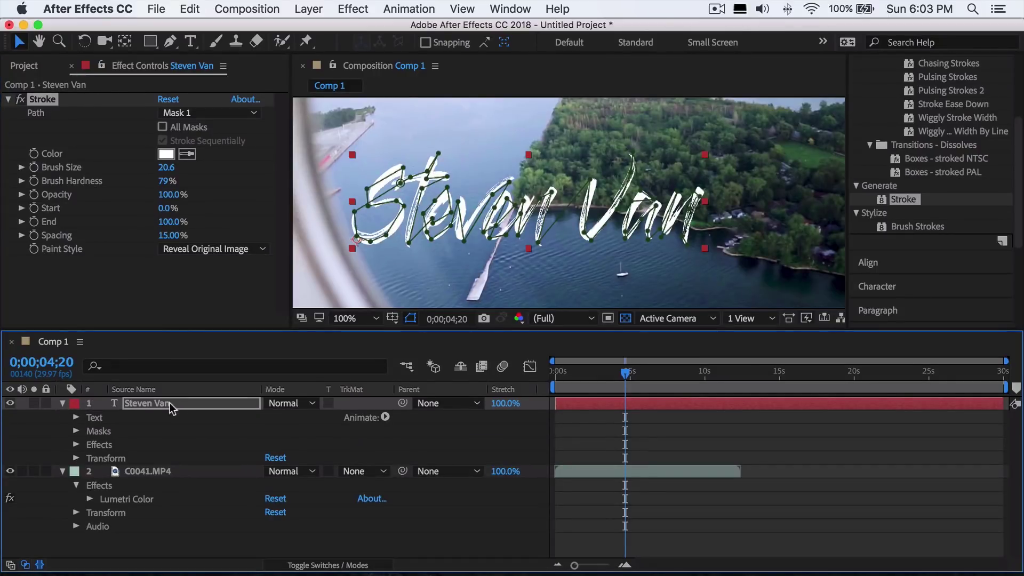
left_click(77, 444)
left_click(90, 458)
scroll(107, 453, "down", 5)
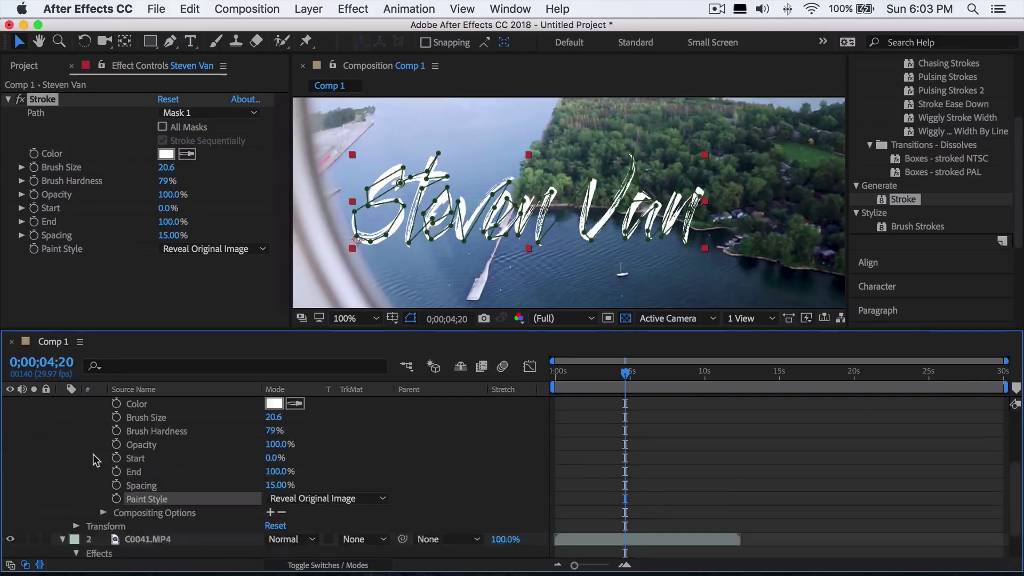
left_click(133, 428)
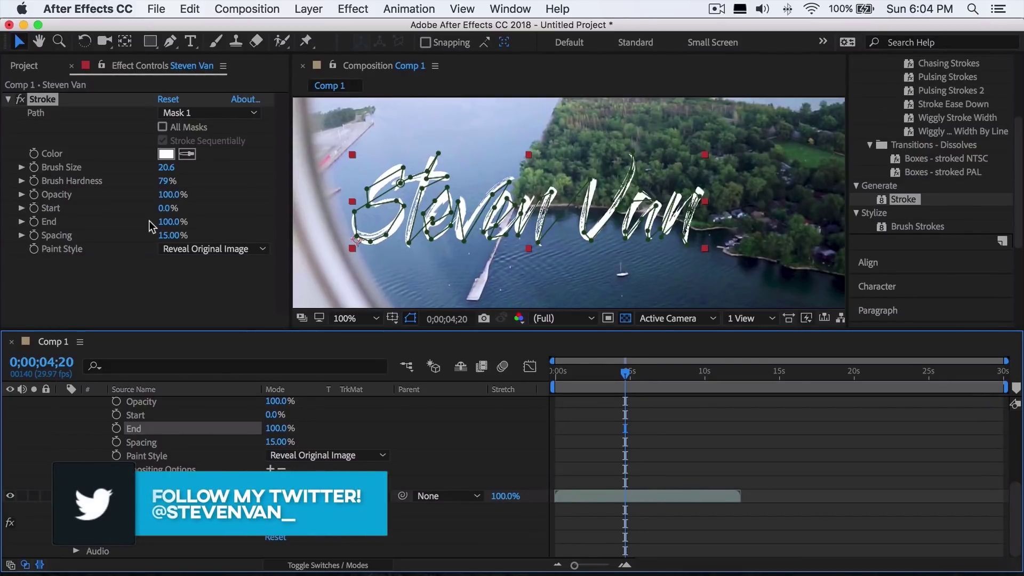
Keyframe the Stroke's End at 100% near the footage's end and 0% at 0;00;05;22, and preview the reveal
mouse_move(629, 375)
left_mouse_down()
mouse_move(743, 400)
mouse_move(642, 380)
left_mouse_up()
left_click(33, 221)
left_click(168, 222)
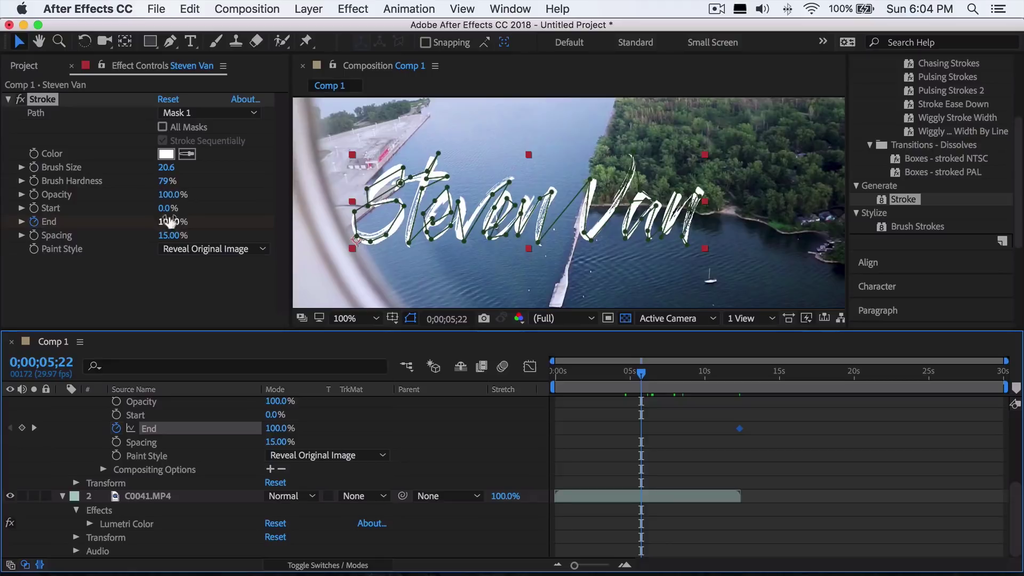
type("0")
left_click(699, 411)
key("space")
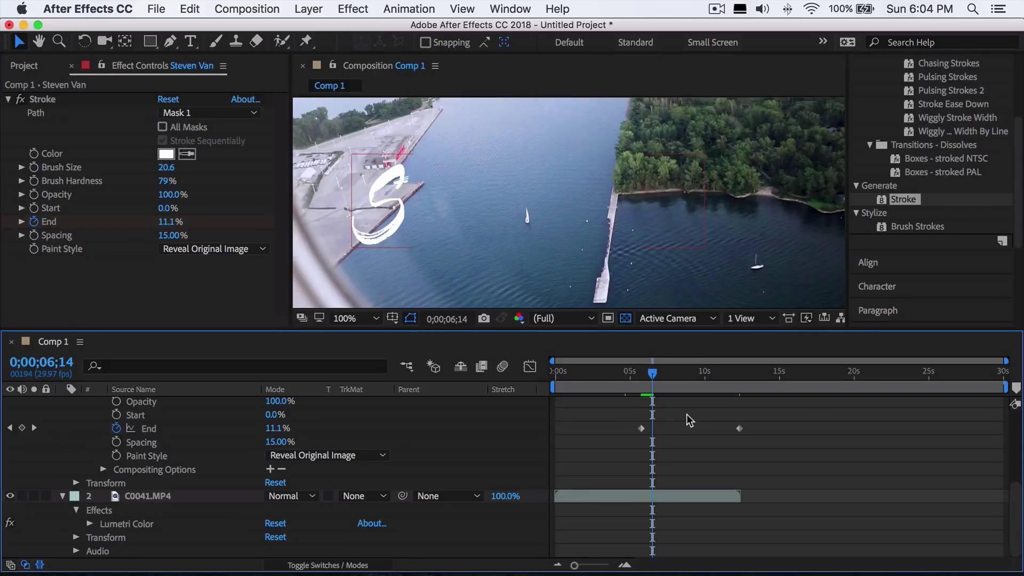
Shorten the reveal by moving the 100% End keyframe to about 8 seconds, and preview it from the first keyframe
left_click_drag(740, 428, 675, 428)
left_click(643, 373)
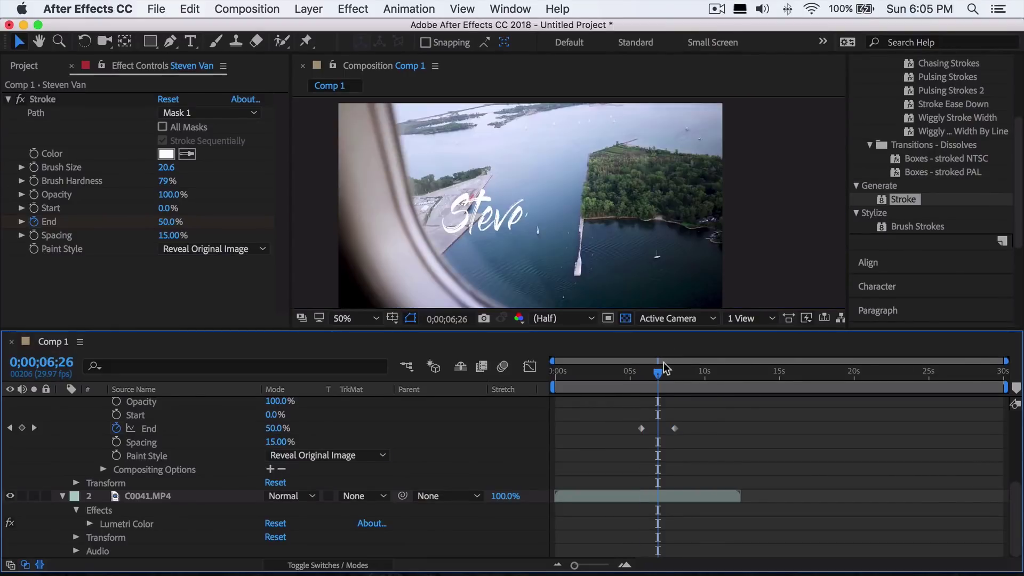
left_click_drag(657, 372, 642, 372)
key("space")
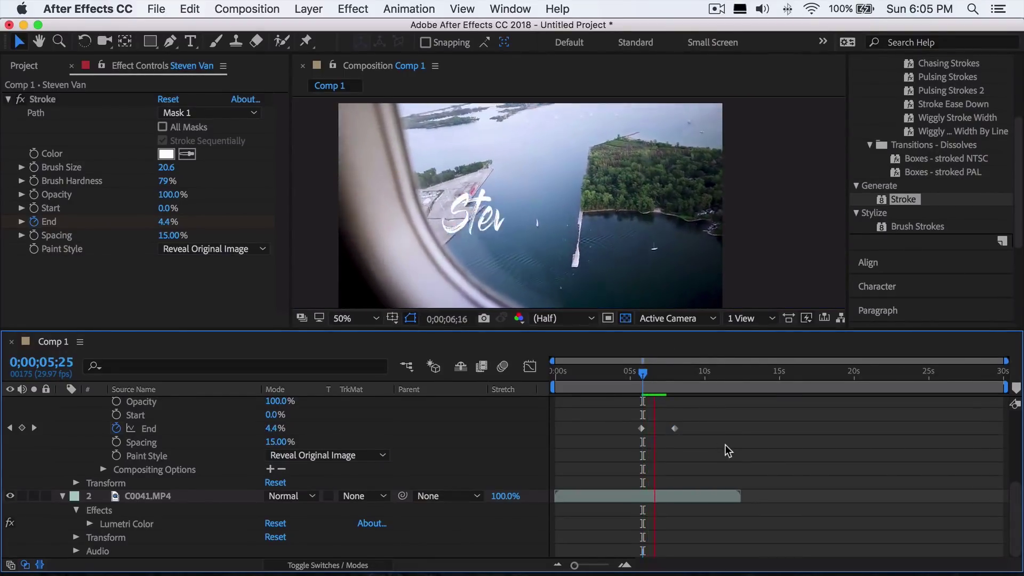
key("space")
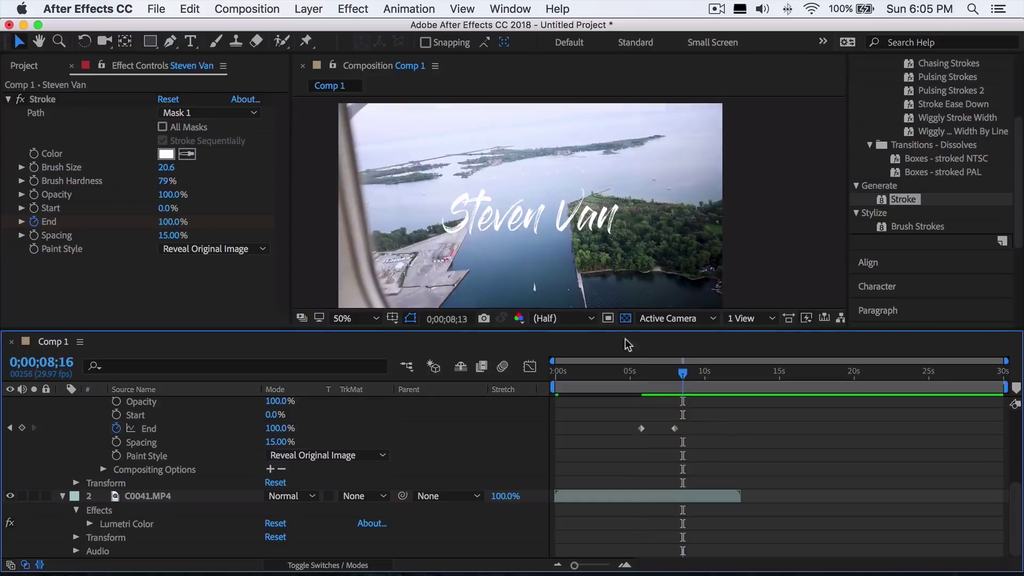
Move the 100% End keyframe slightly past 0;00;08;00 and apply Easy Ease to both End keyframes
mouse_move(683, 373)
left_mouse_down()
mouse_move(655, 373)
mouse_move(675, 373)
left_mouse_up()
left_click_drag(675, 428, 678, 429)
right_click(678, 428)
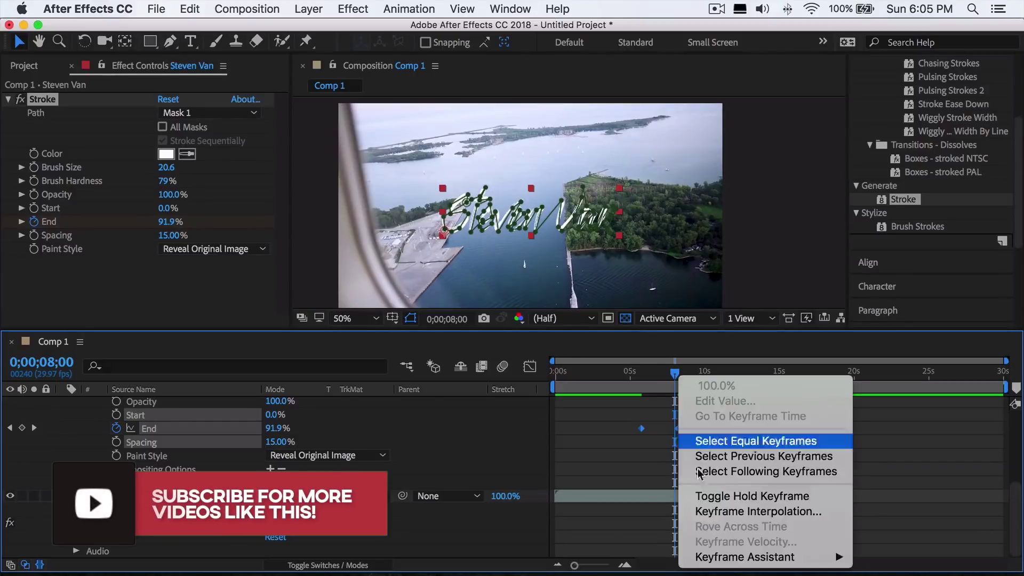
mouse_move(728, 557)
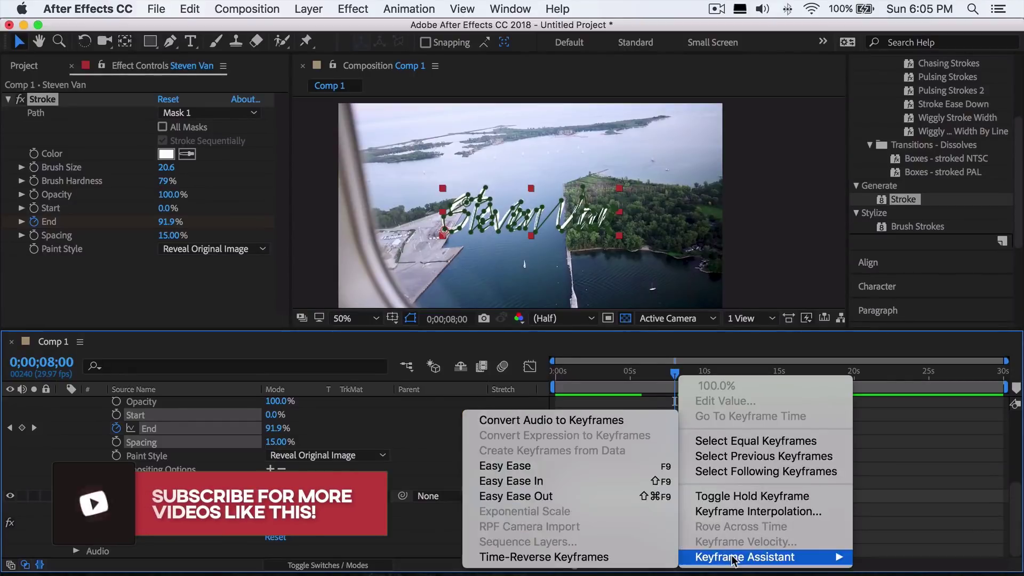
left_click(522, 466)
Preview the eased handwriting reveal from the first End keyframe at 0;00;05;22
left_click_drag(640, 371, 641, 373)
key("space")
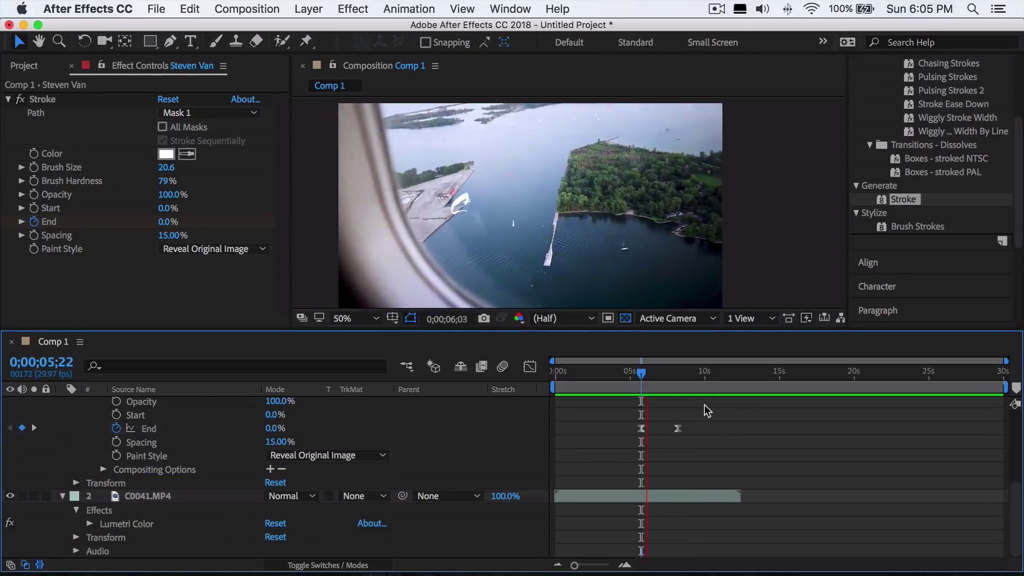
key("space")
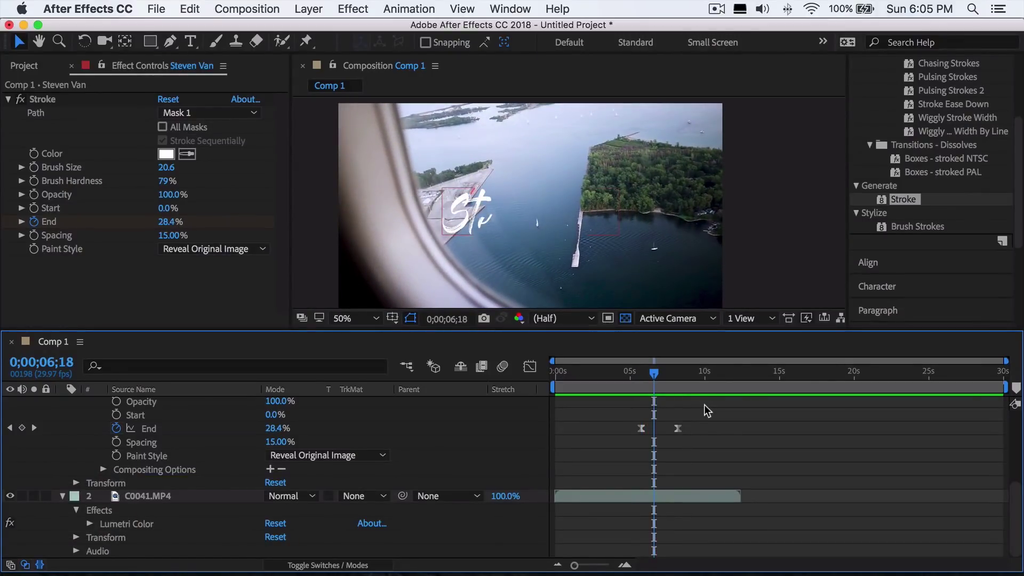